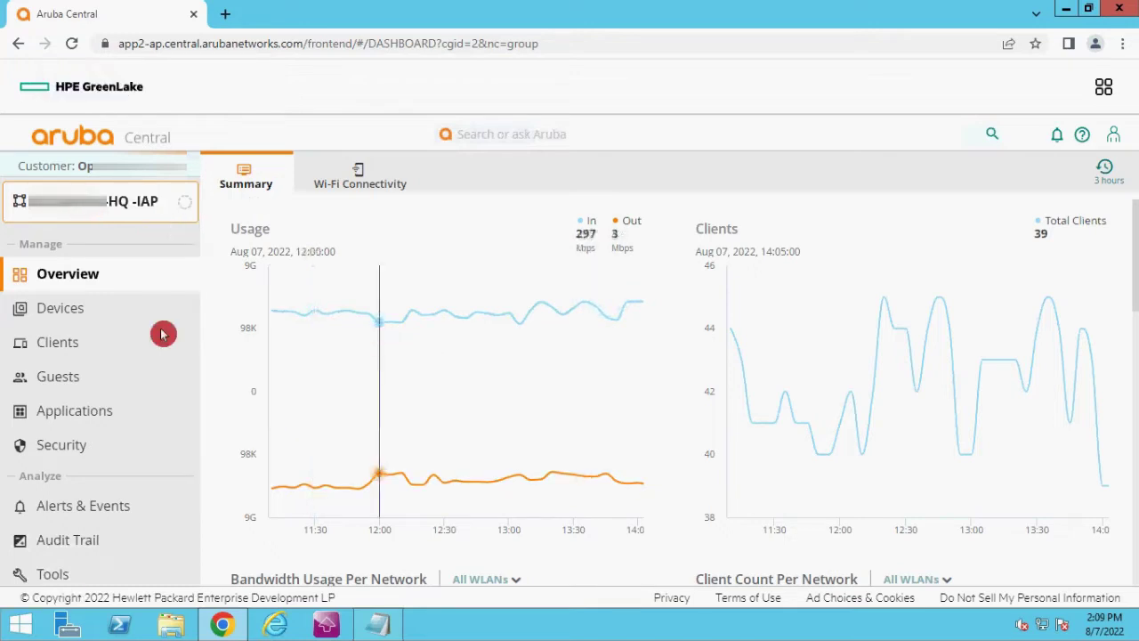
- Open the group's access point list, check the devices' status, and open the access points' configuration
click(64, 316)
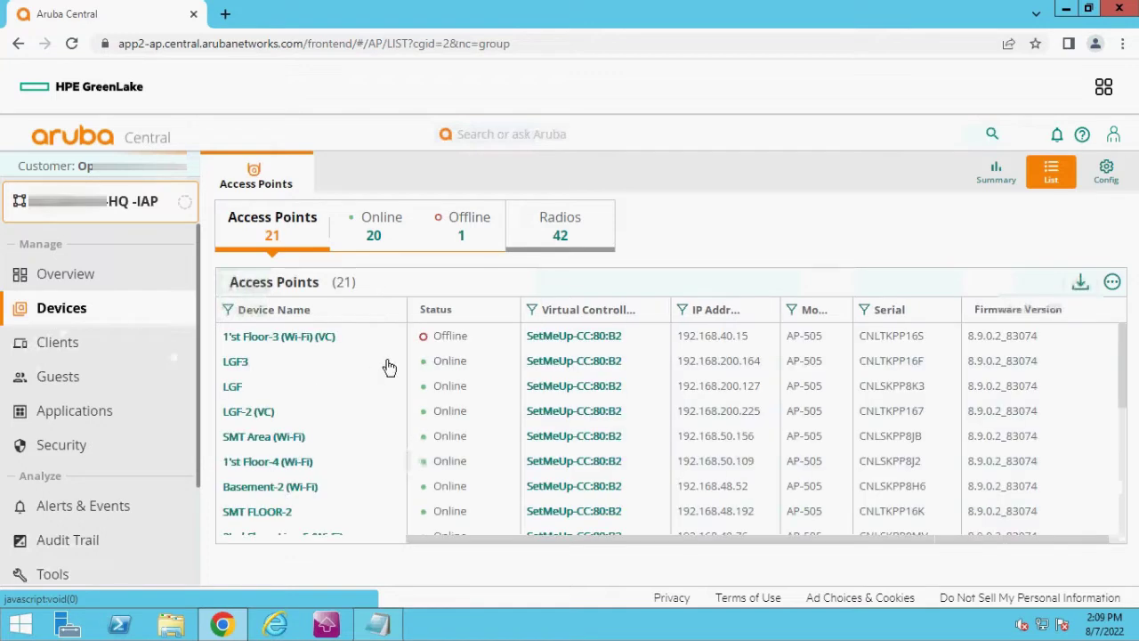
click(325, 336)
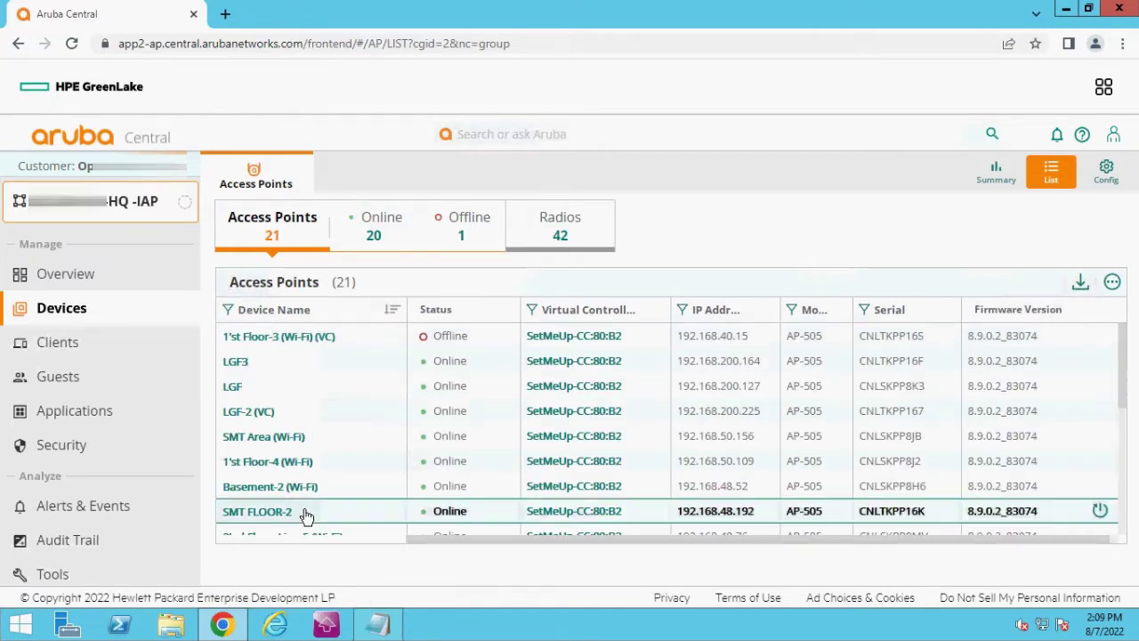
click(464, 236)
click(467, 340)
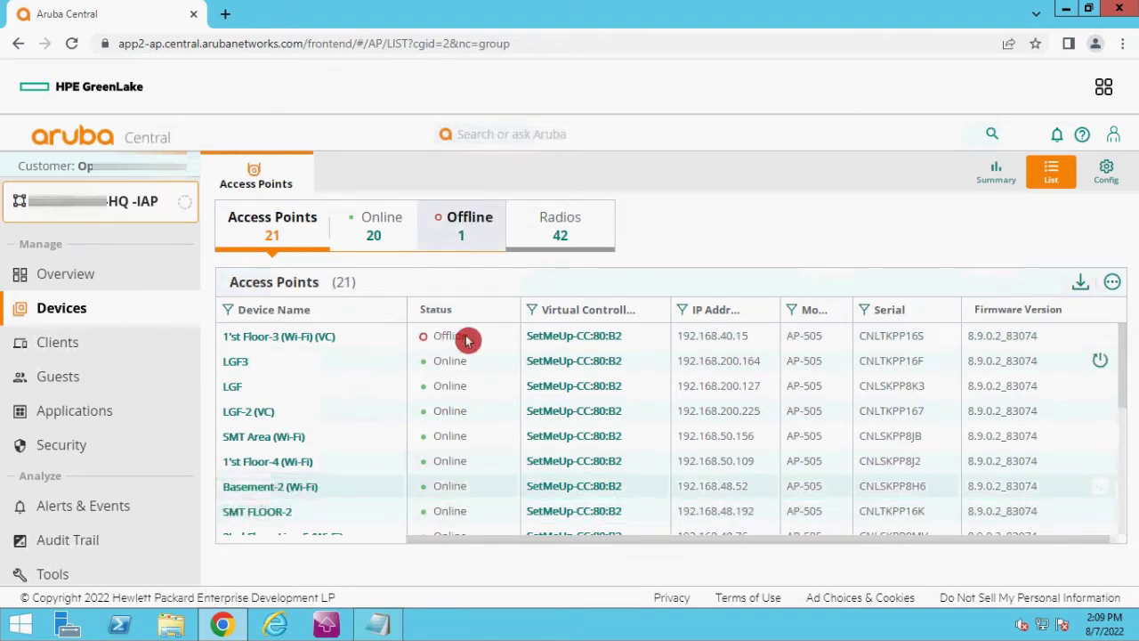
click(462, 481)
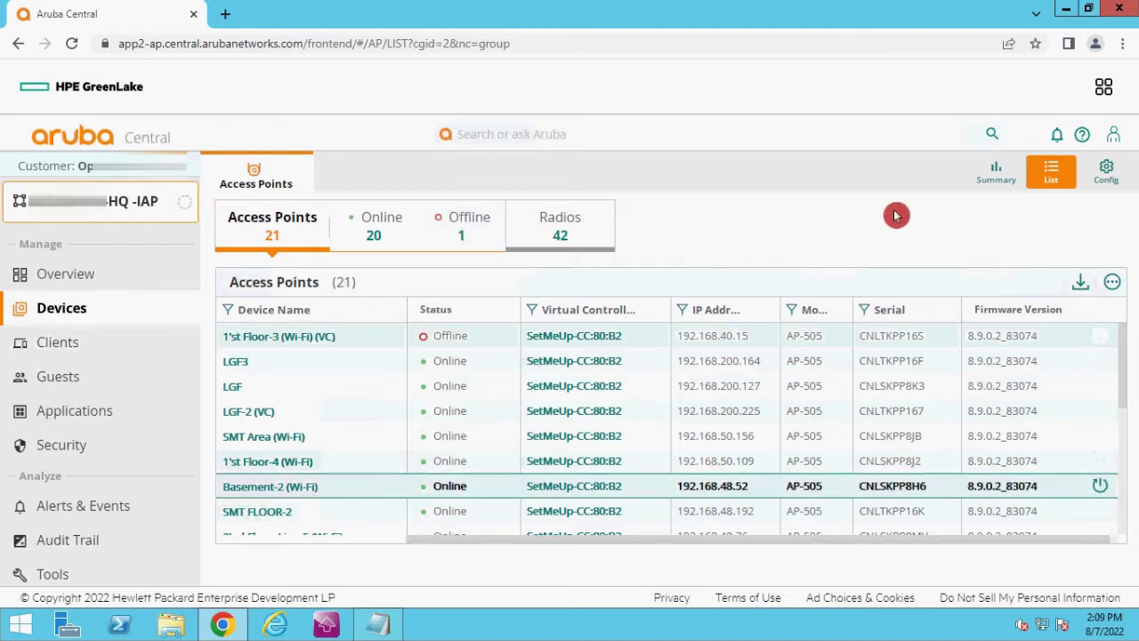
click(1108, 174)
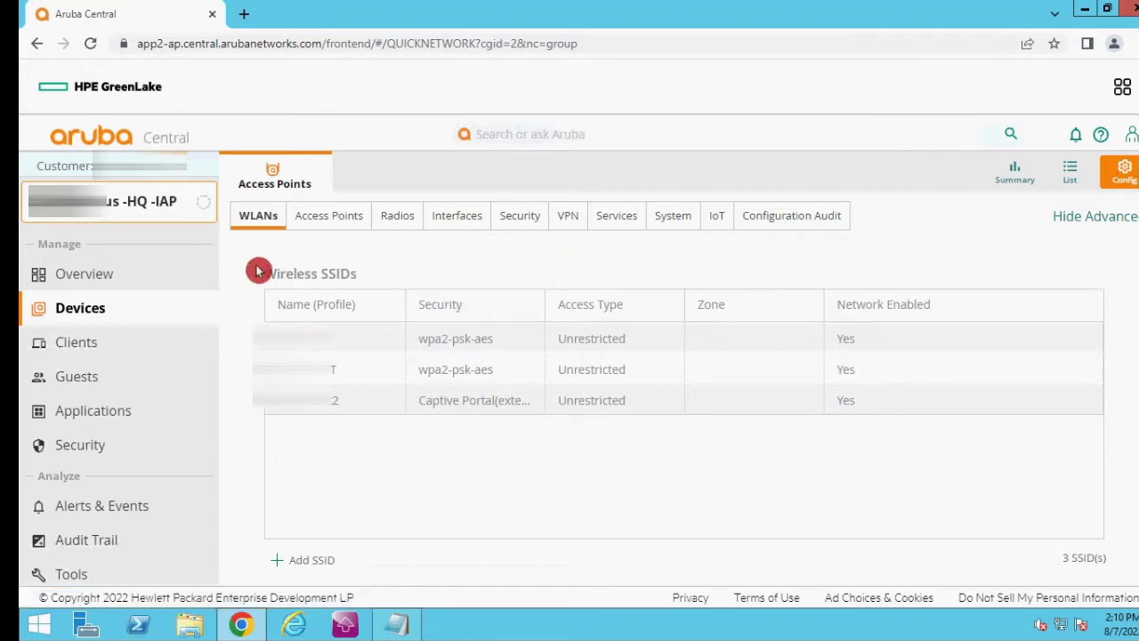
click(977, 401)
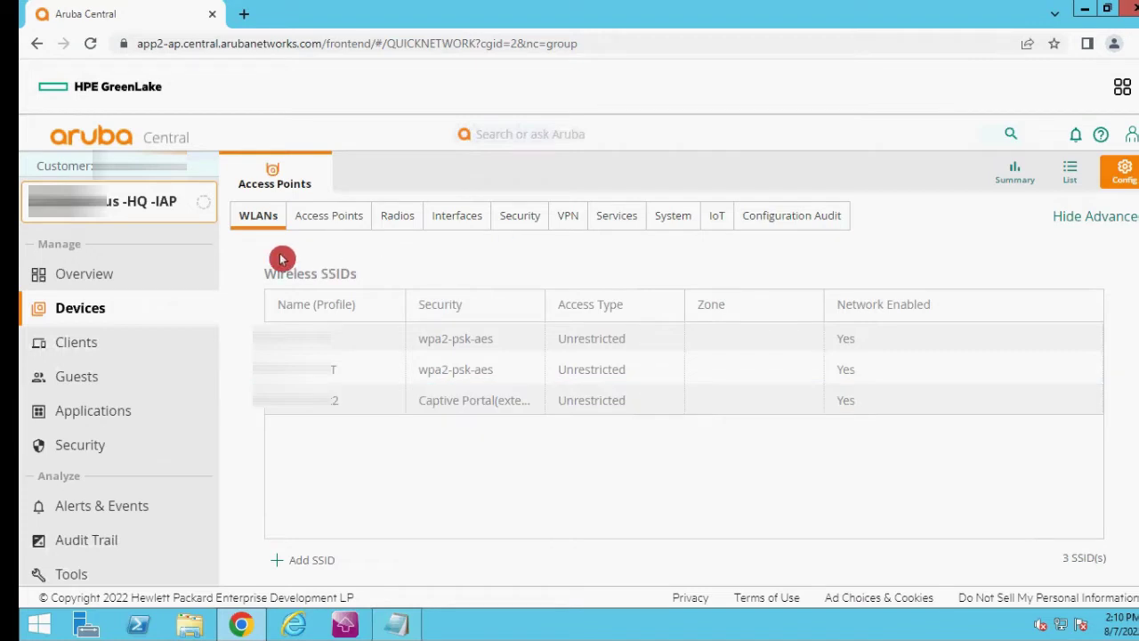
- Expand the Denylisting section in the access points' security configuration
click(520, 221)
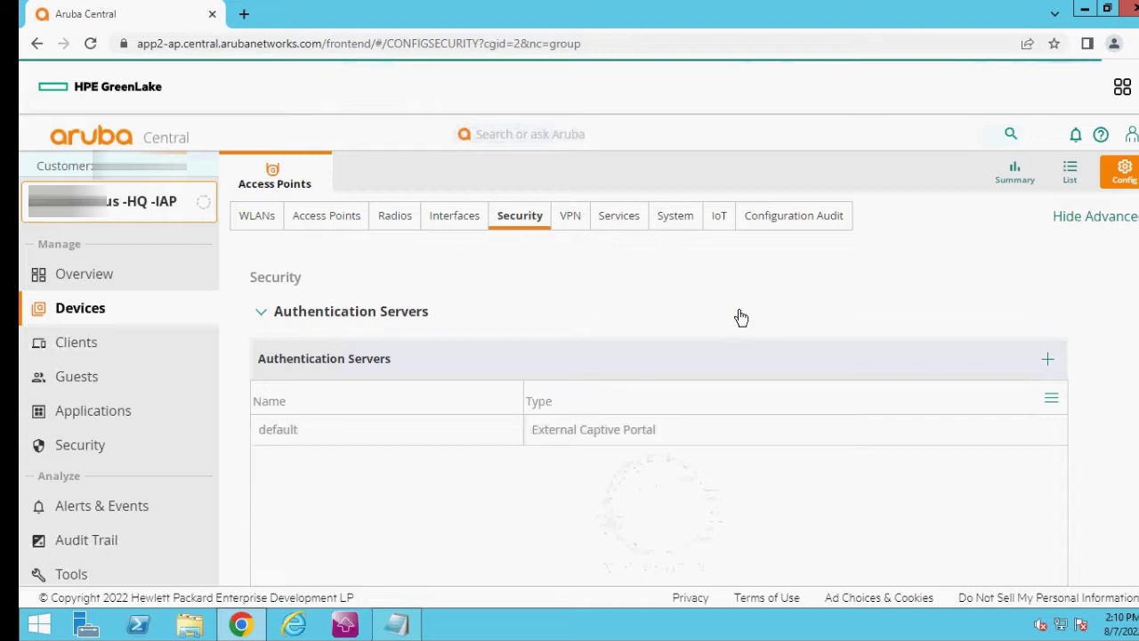
scroll(739, 316, down, 3)
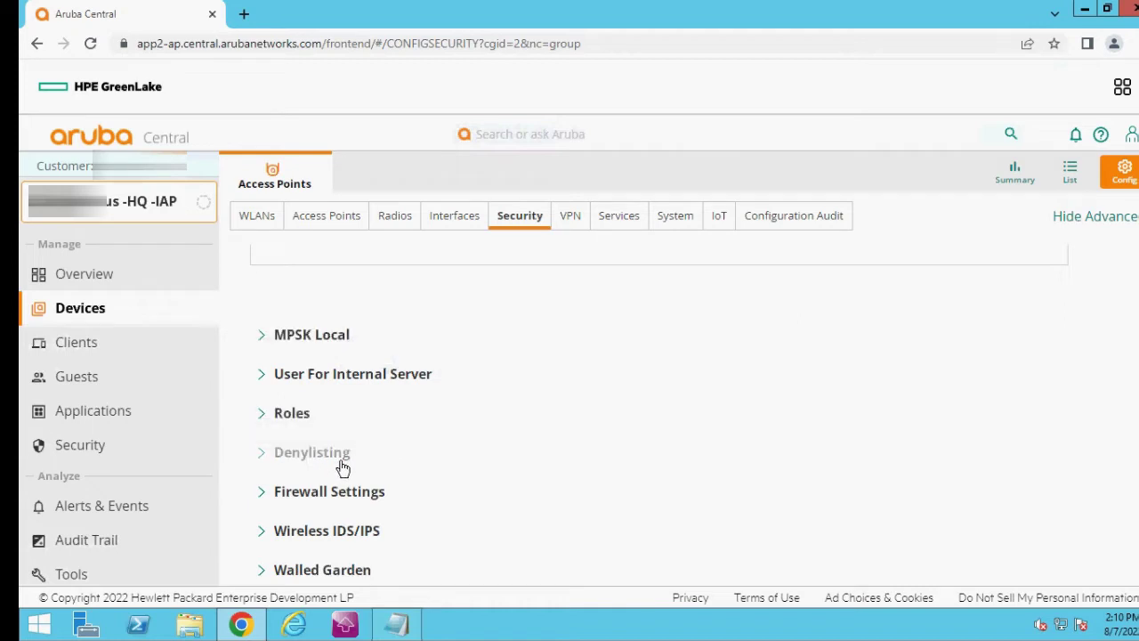
click(262, 459)
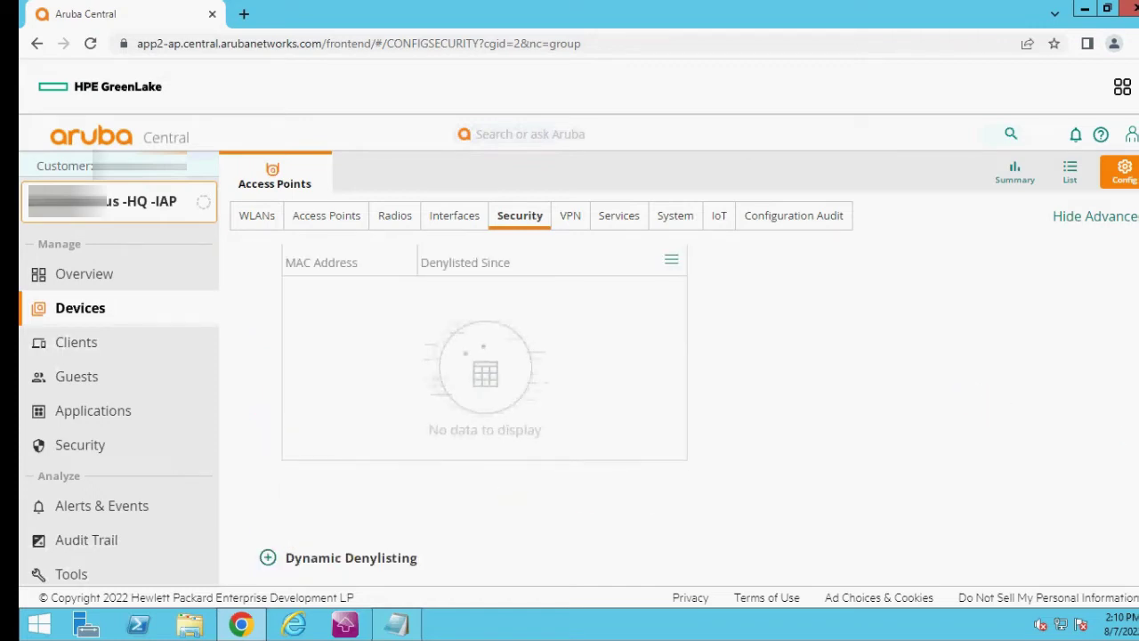
scroll(933, 400, up, 3)
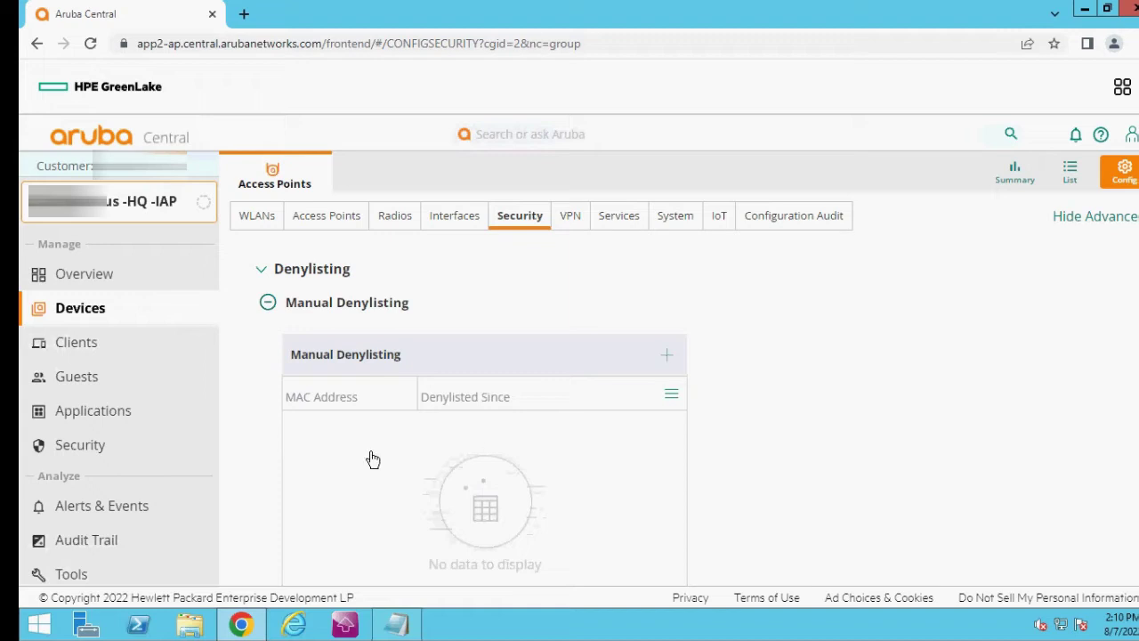
- Start a new Manual Denylisting entry and make its MAC address field ready for input
mouse_move(295, 452)
mouse_down()
mouse_move(308, 508)
mouse_move(590, 469)
mouse_move(422, 485)
mouse_move(315, 478)
mouse_move(641, 437)
mouse_move(665, 360)
mouse_up()
click(669, 359)
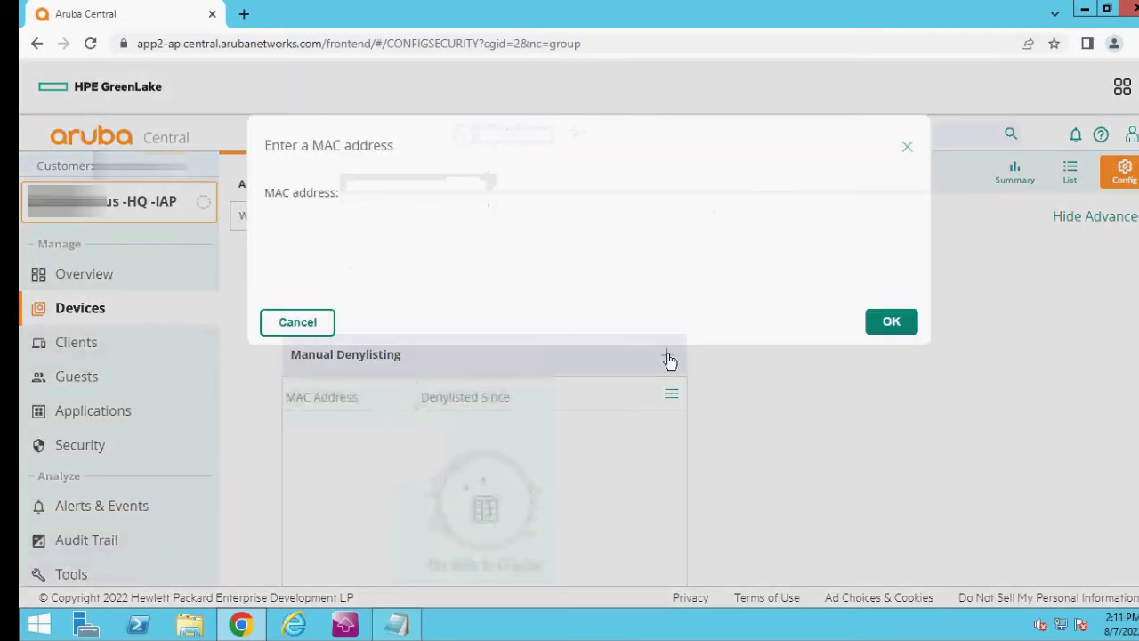
drag(406, 193, 376, 190)
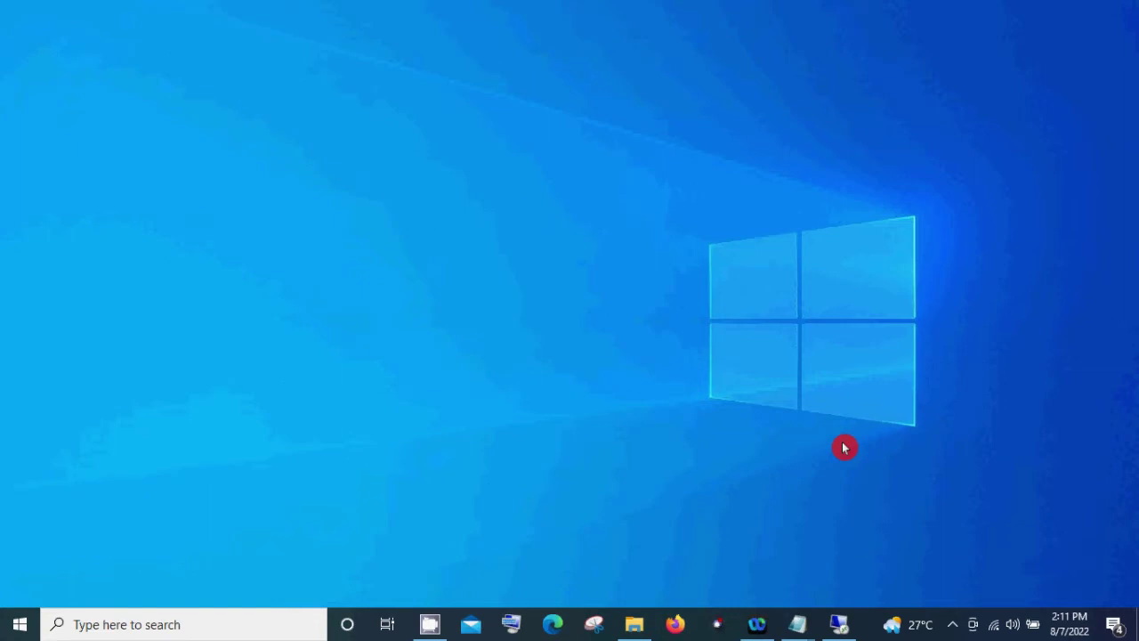
- Open a Command Prompt on the local Windows machine and run ipconfig /all
key(super+r)
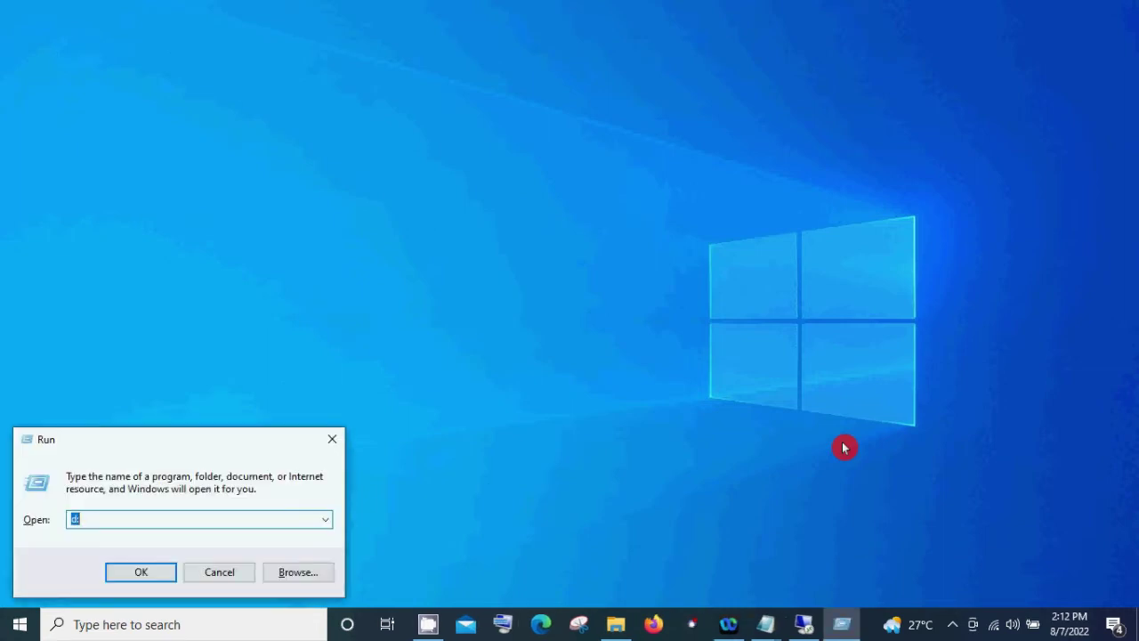
text(cmd)
key(Return)
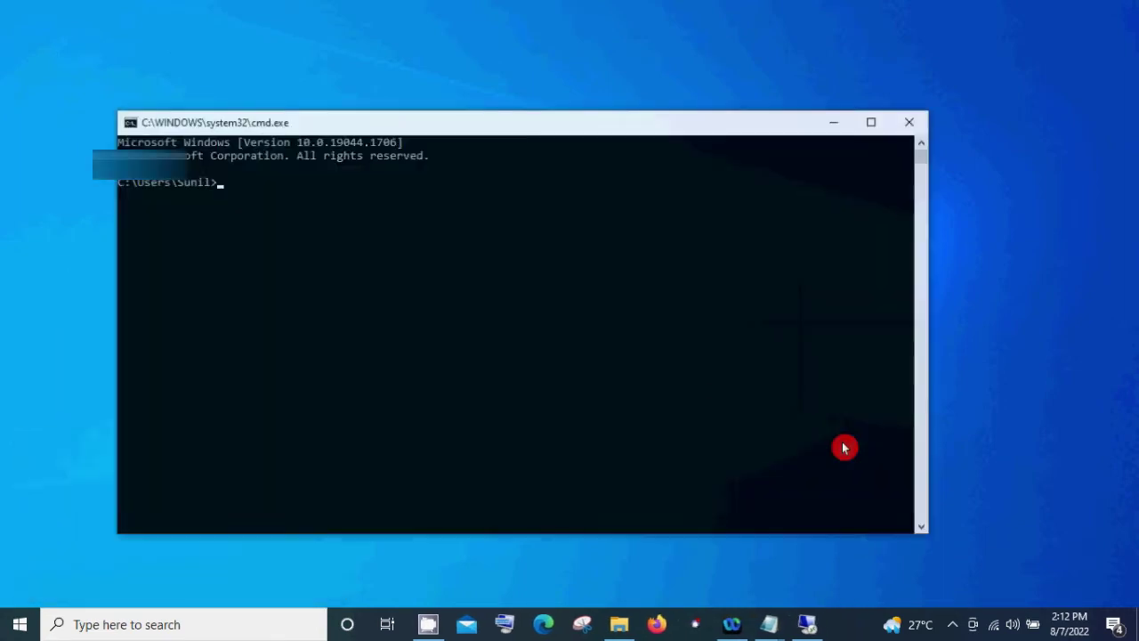
text(i)
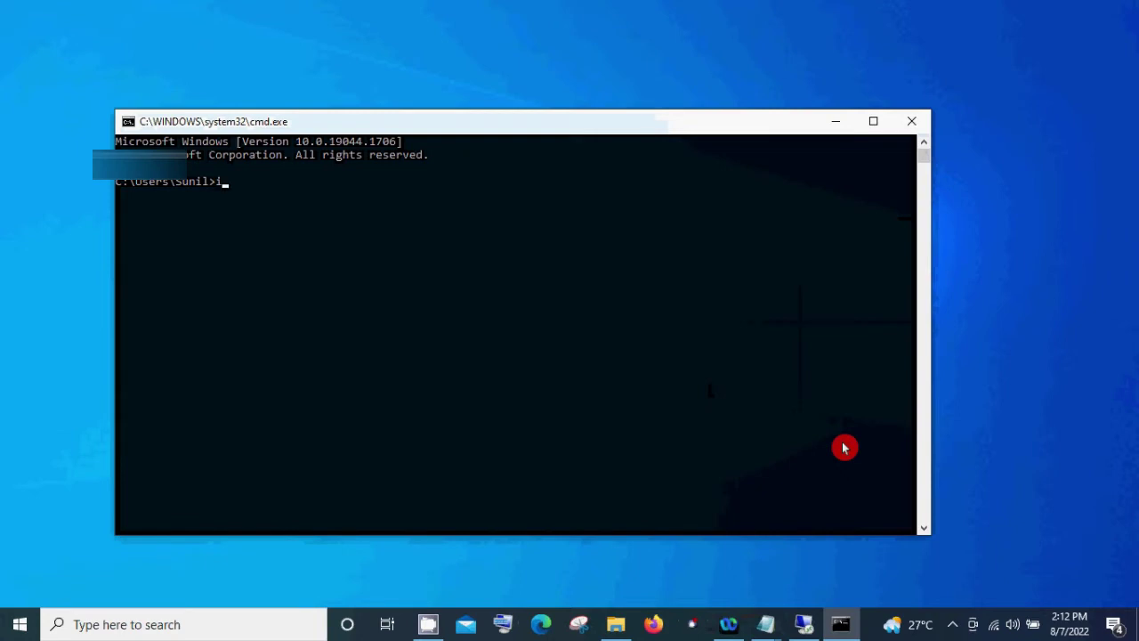
text(pconfig /all)
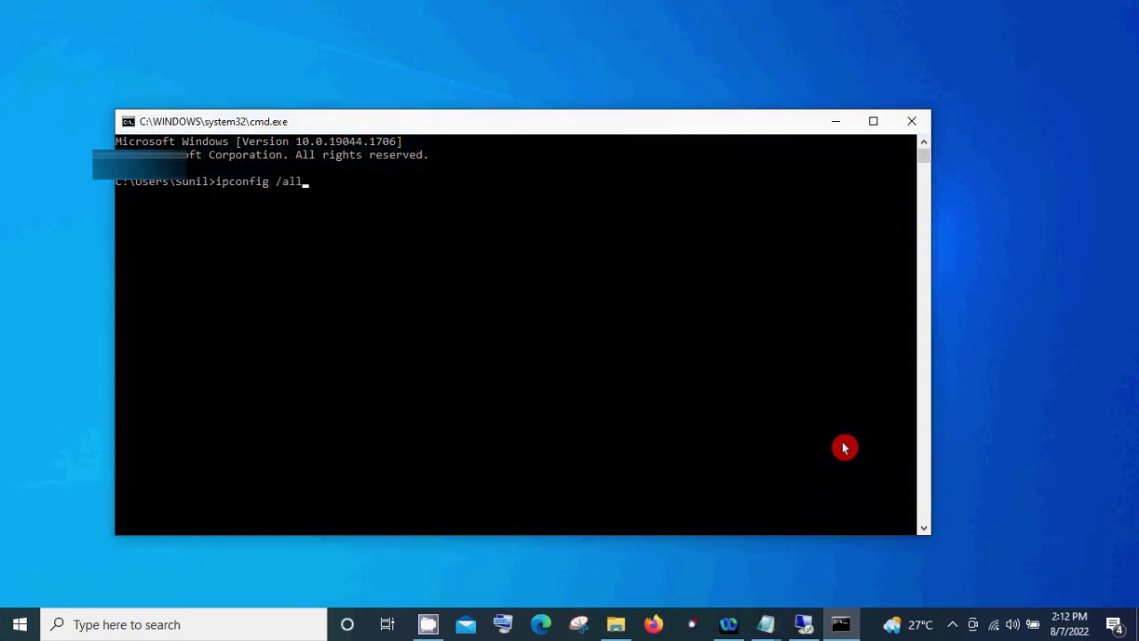
key(Return)
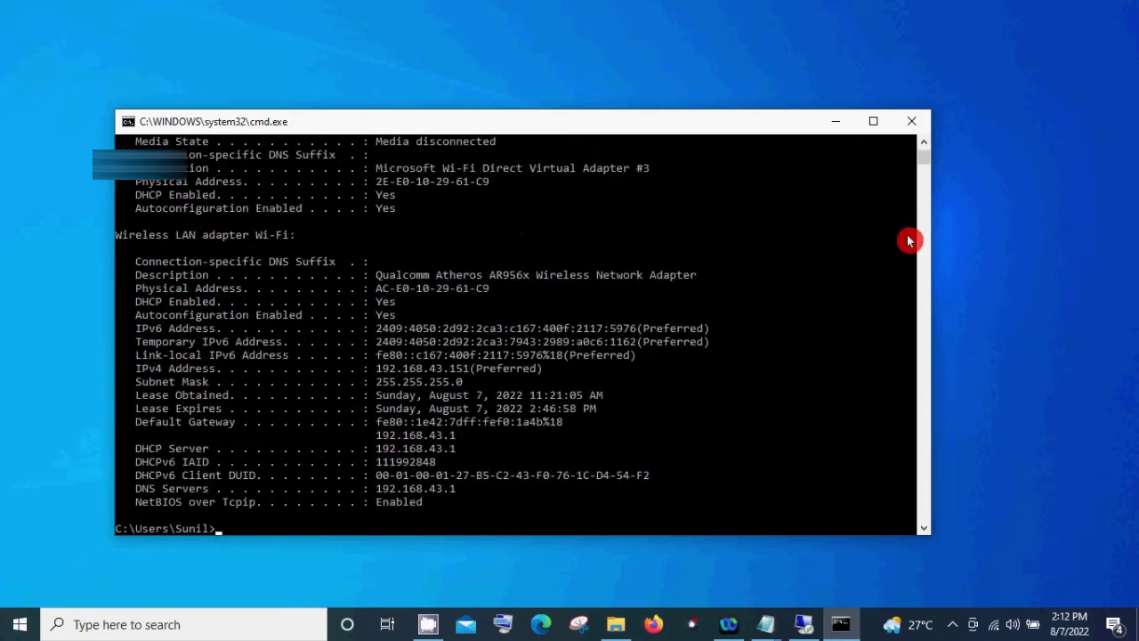
- Copy the Physical Address of the Wireless LAN adapter Wi-Fi from the maximized ipconfig output
click(874, 122)
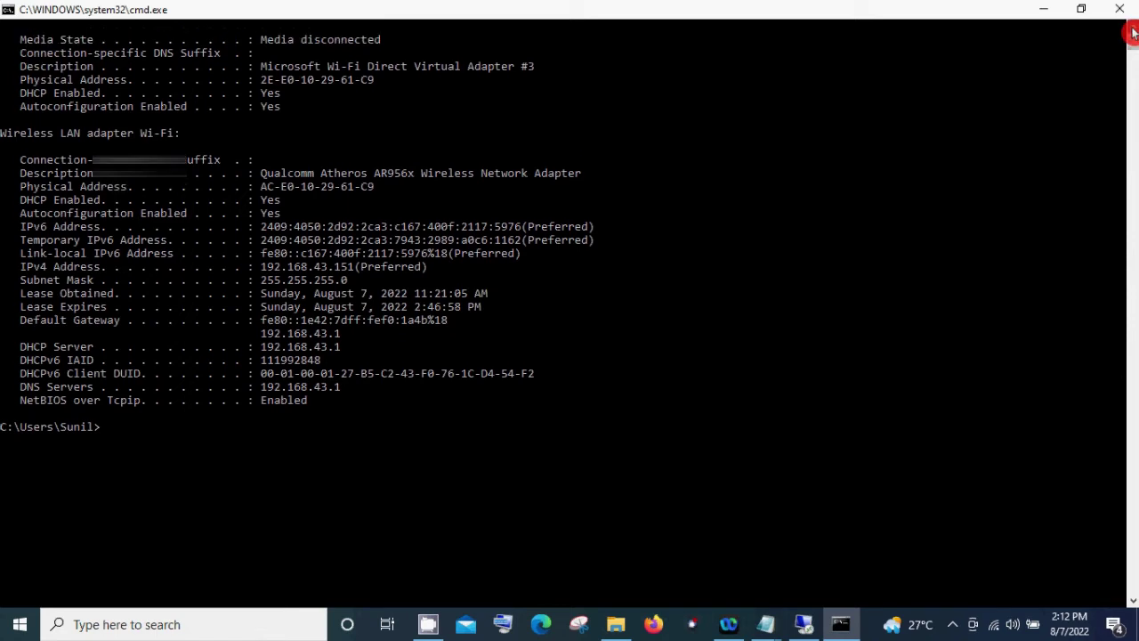
scroll(1132, 33, up, 5)
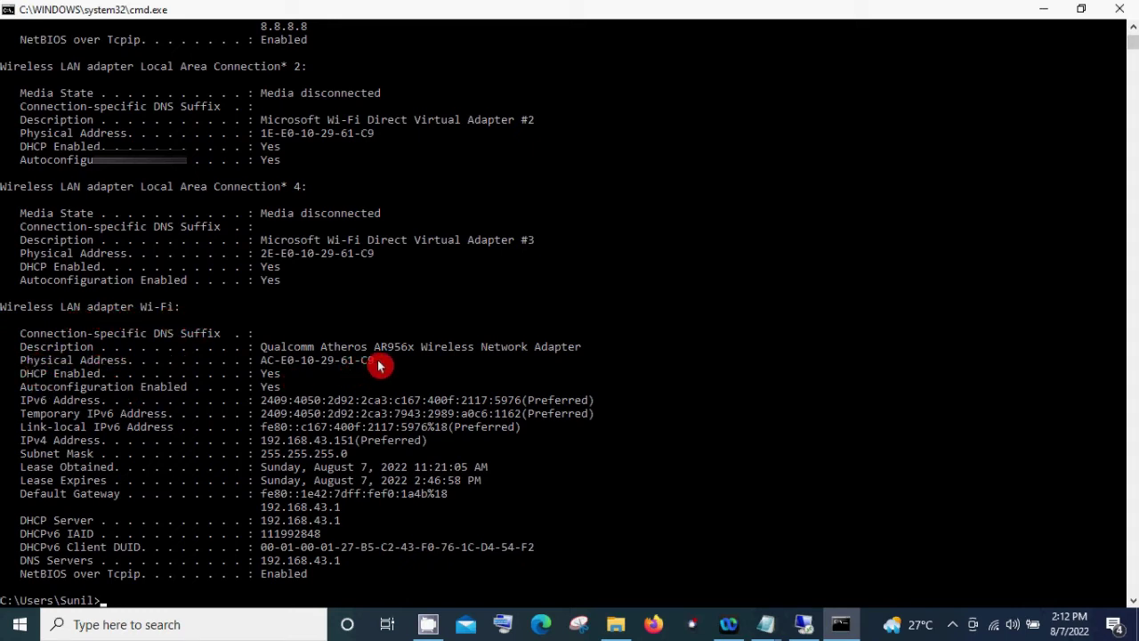
drag(378, 363, 264, 367)
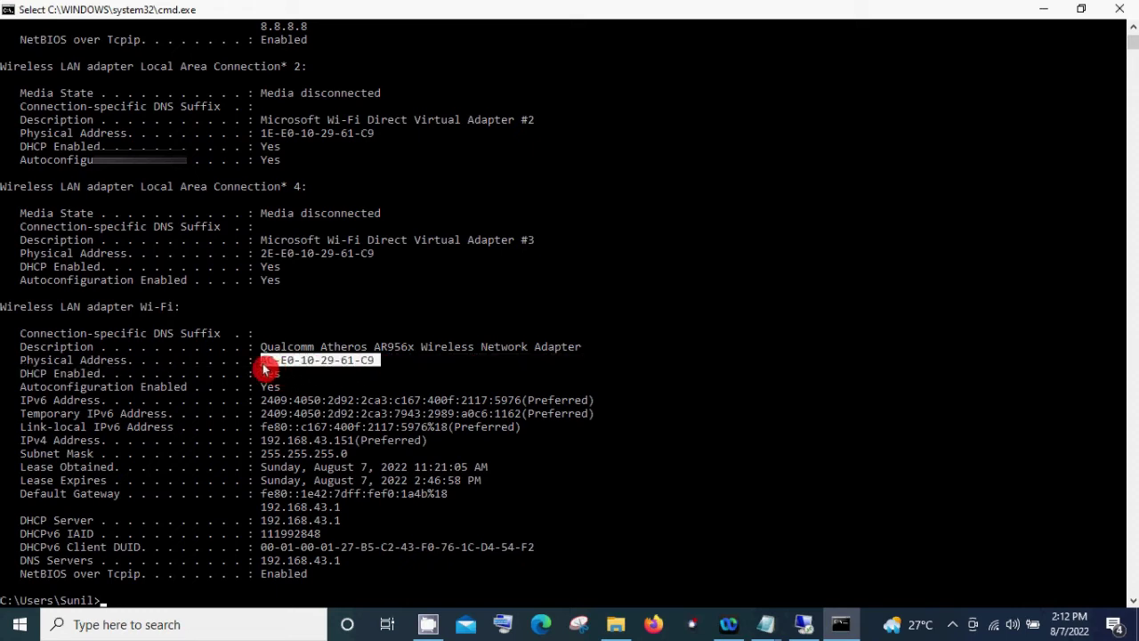
key(ctrl+c)
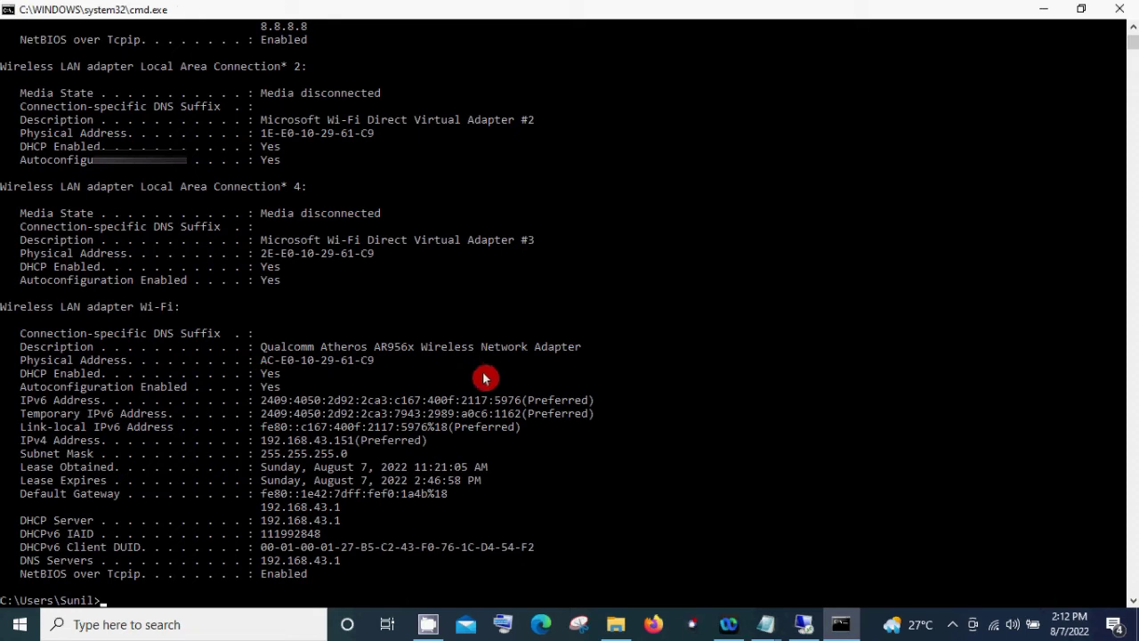
- Switch back to the remote session with Aruba Central and paste the copied physical address as the MAC address
mouse_move(808, 625)
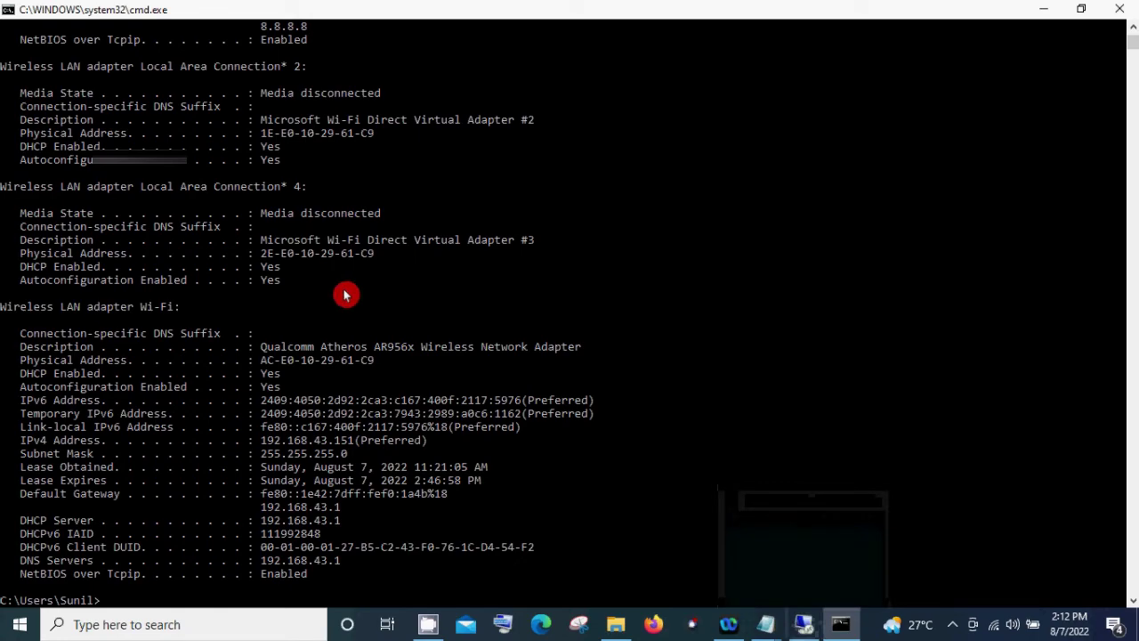
click(839, 623)
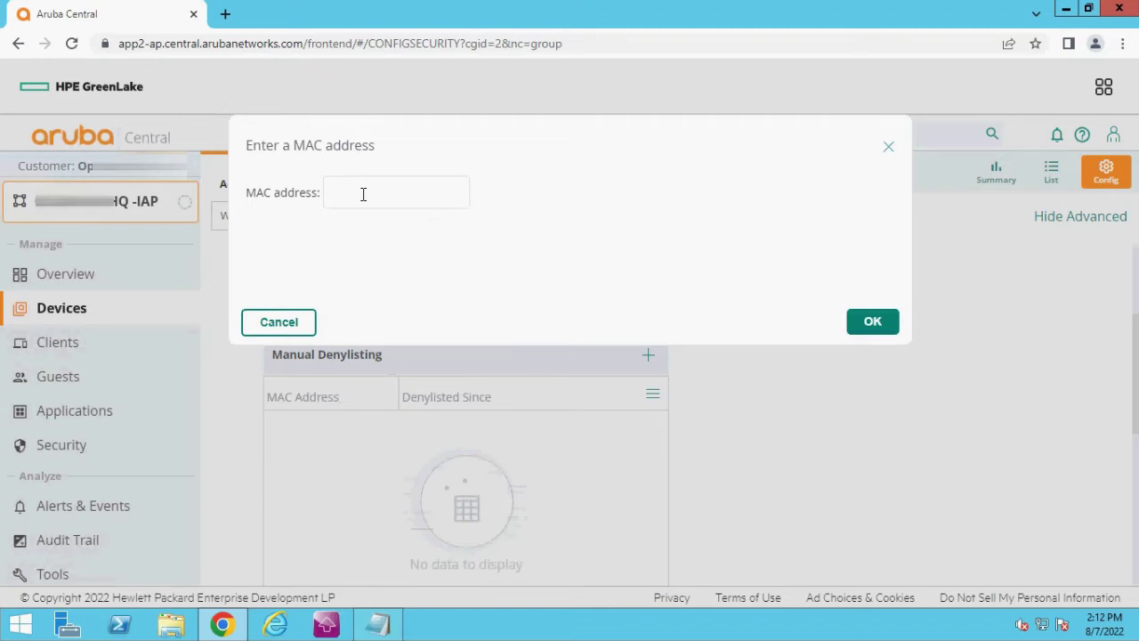
key(ctrl+v)
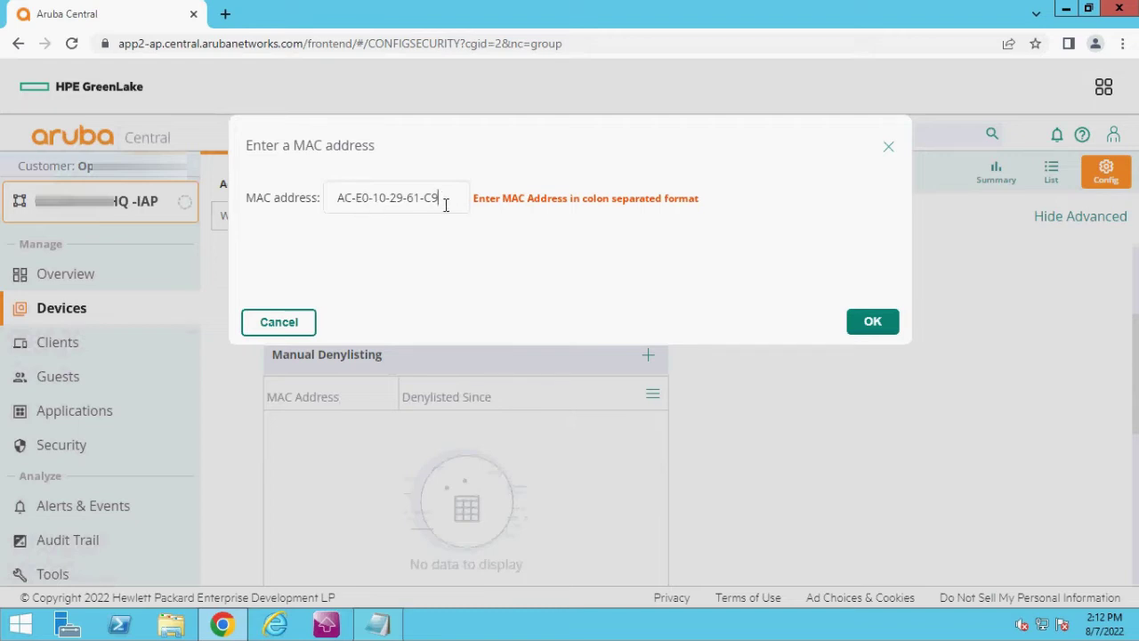
- Replace the first three hyphens of the pasted MAC address with colons so it reads AC:E0:10:29-61-C9
key(BackSpace)
text(:)
click(387, 292)
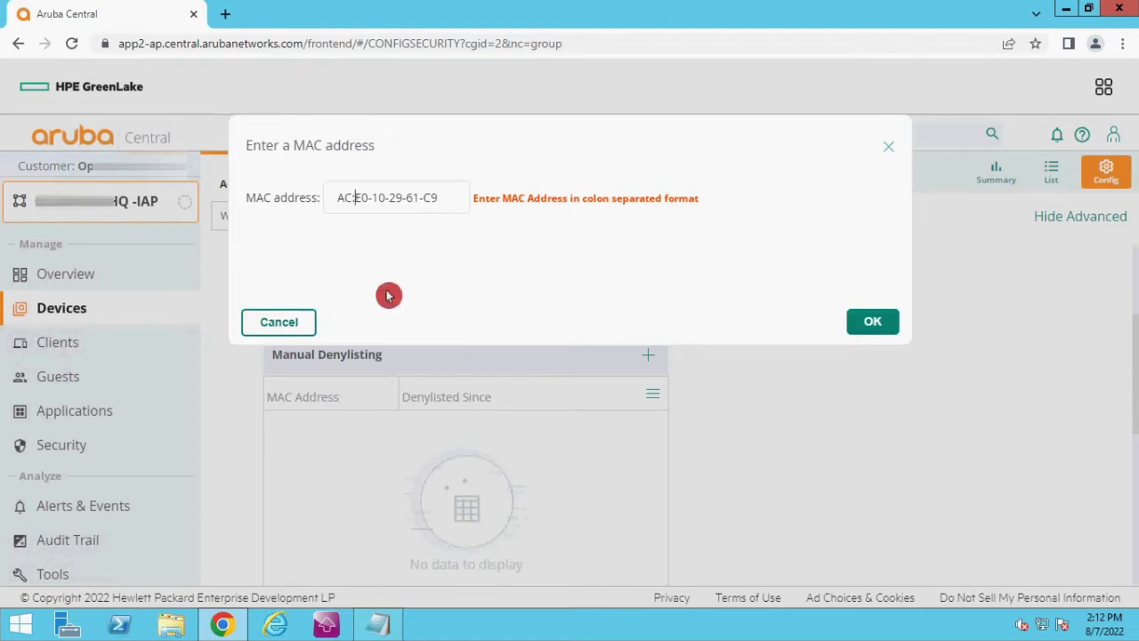
click(370, 199)
key(Delete)
click(428, 313)
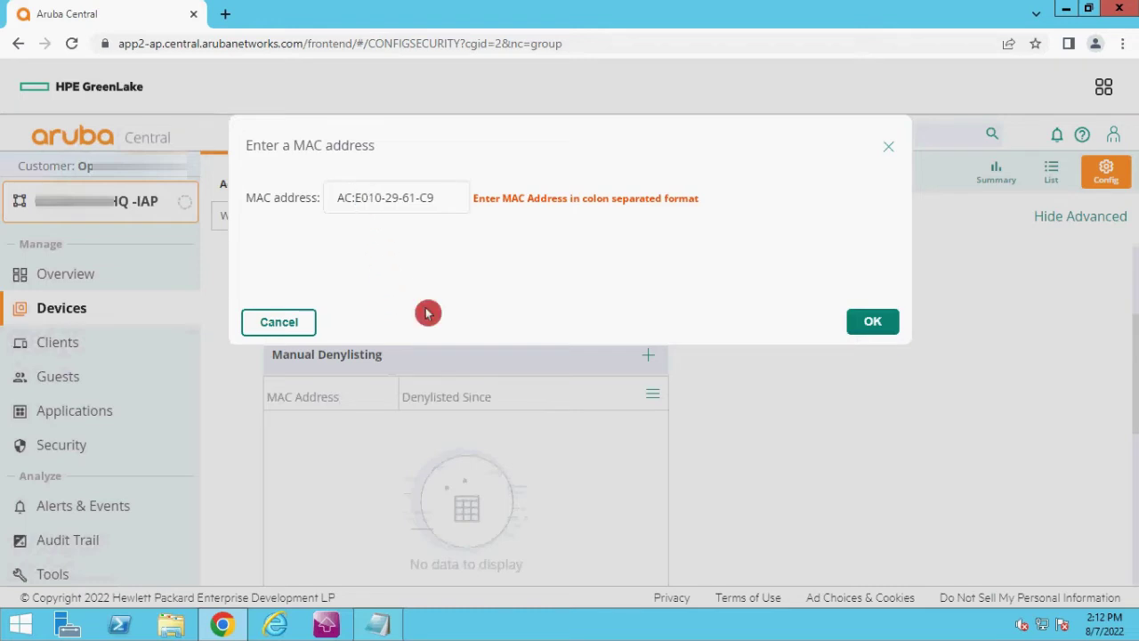
text(:)
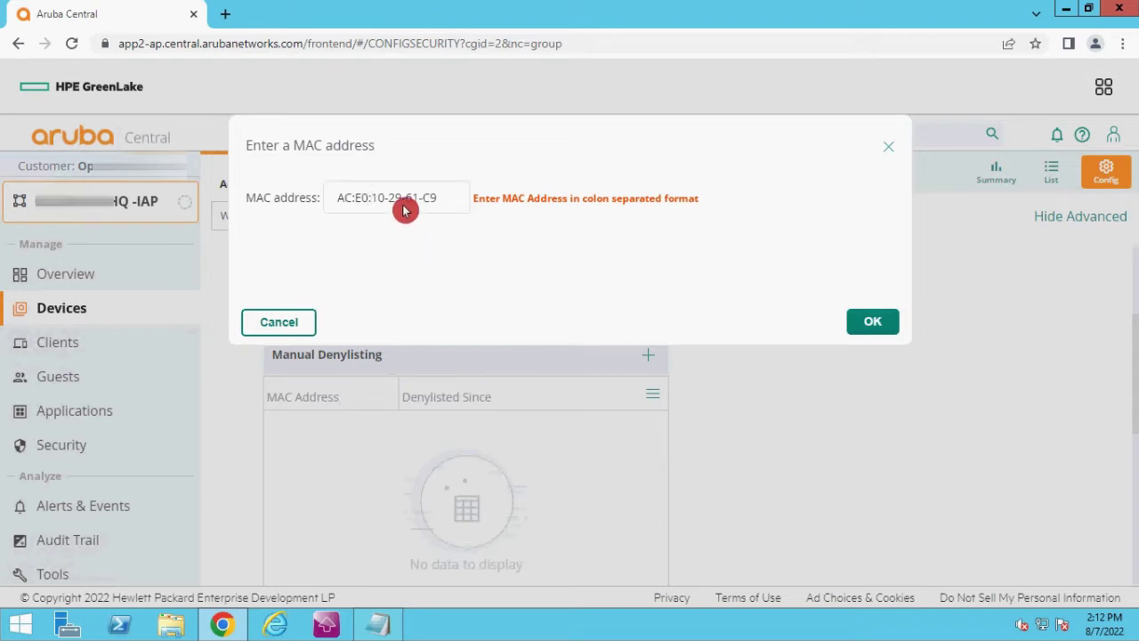
click(390, 200)
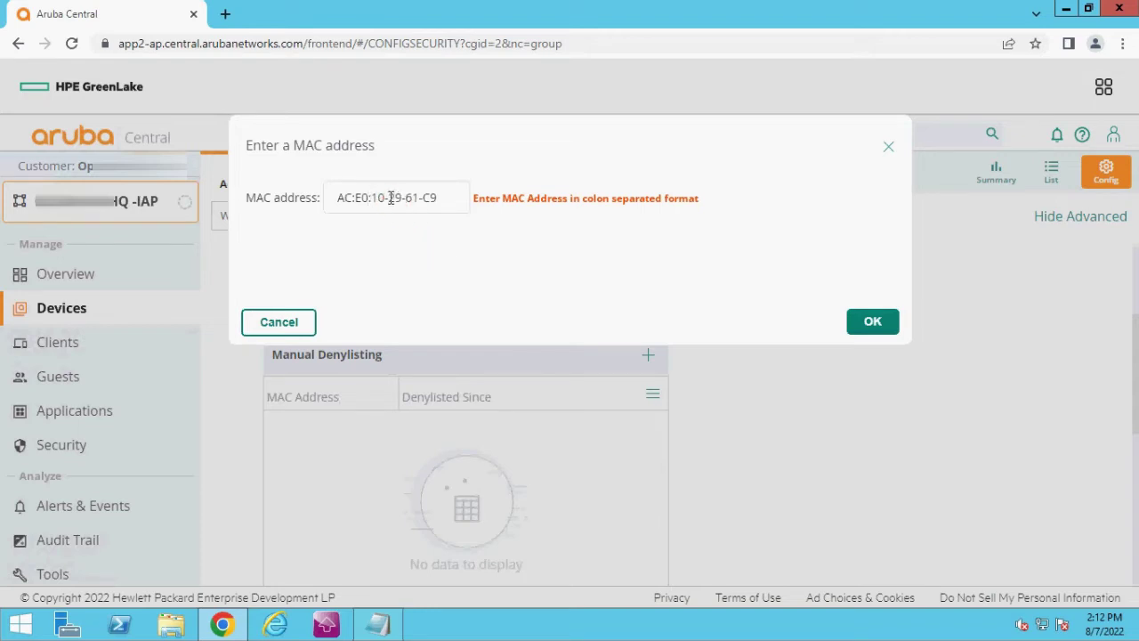
click(415, 287)
text(:)
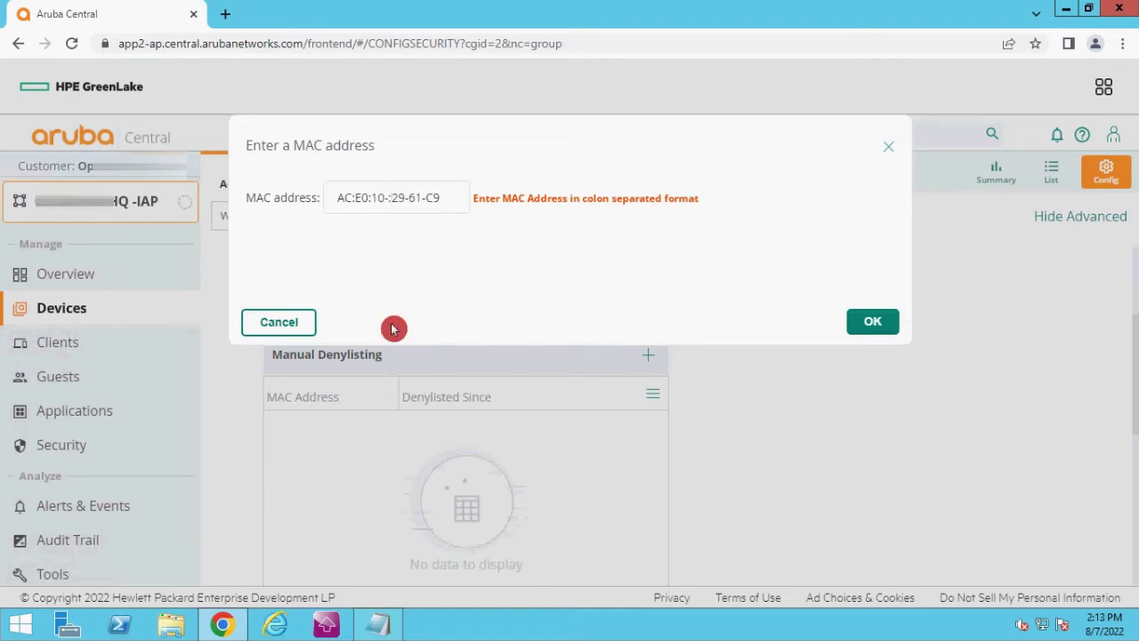
key(BackSpace)
key(BackSpace)
click(394, 209)
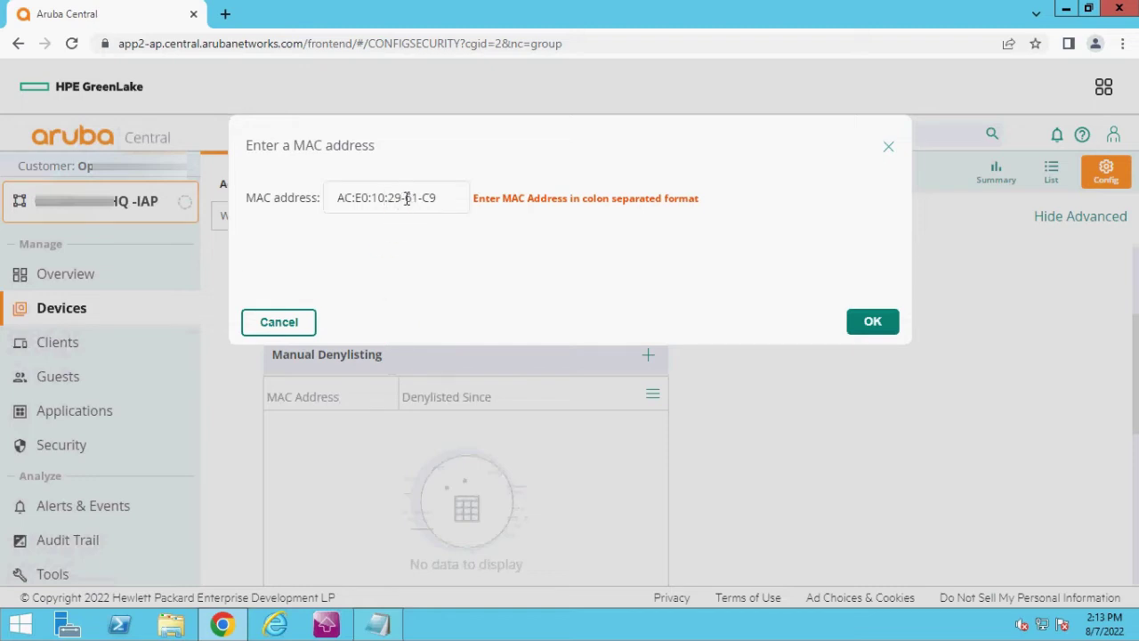
click(431, 271)
key(Delete)
text(:)
click(419, 198)
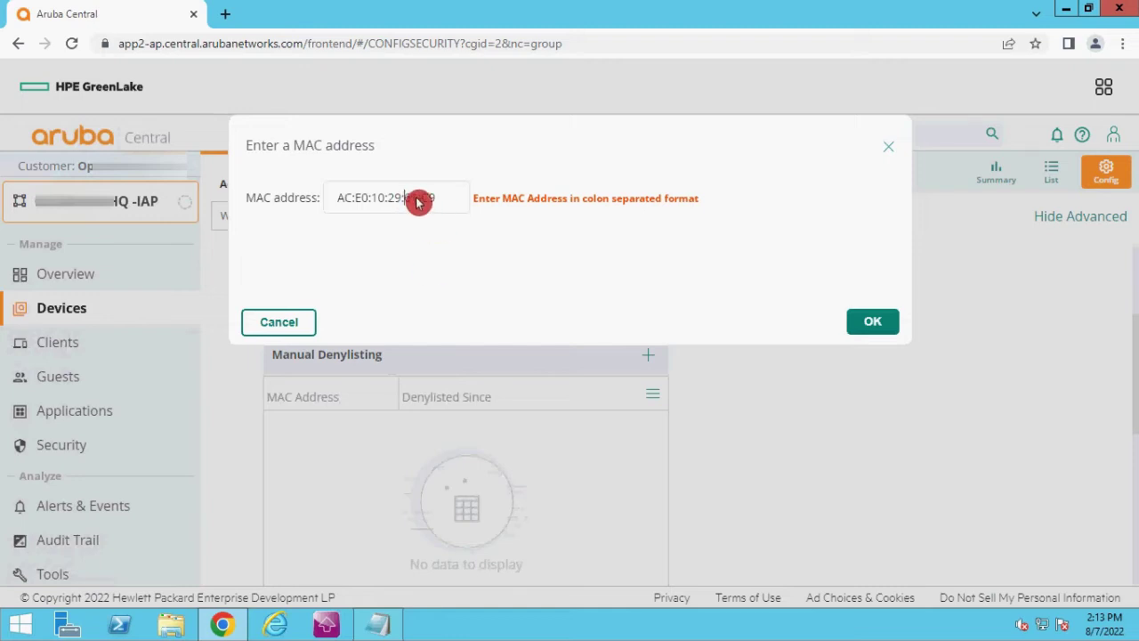
click(439, 256)
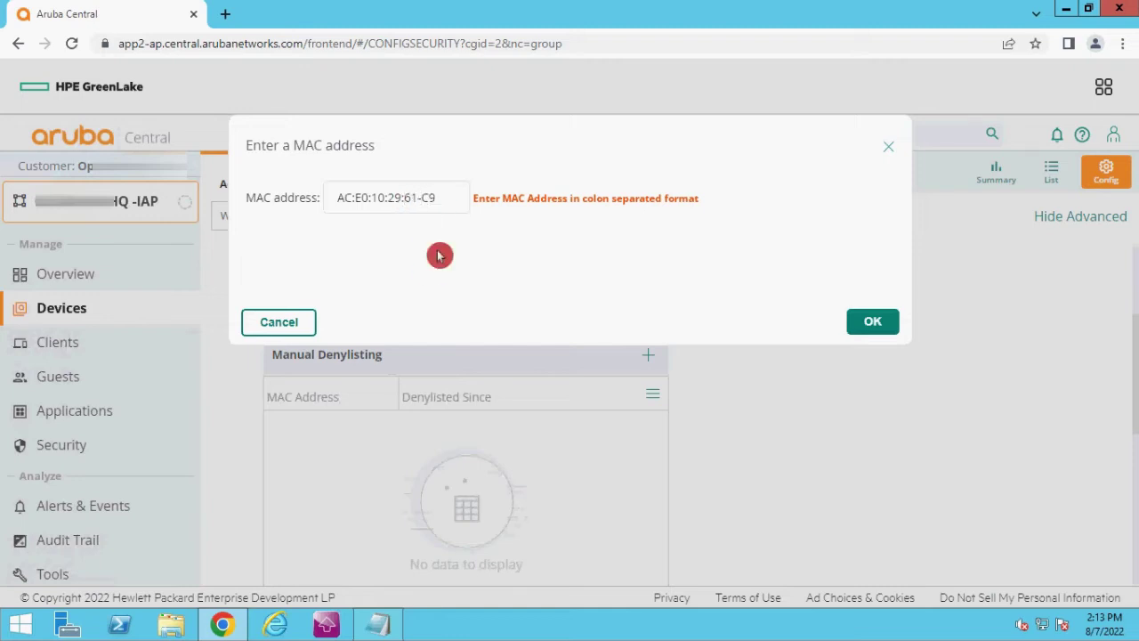
key(BackSpace)
text(:)
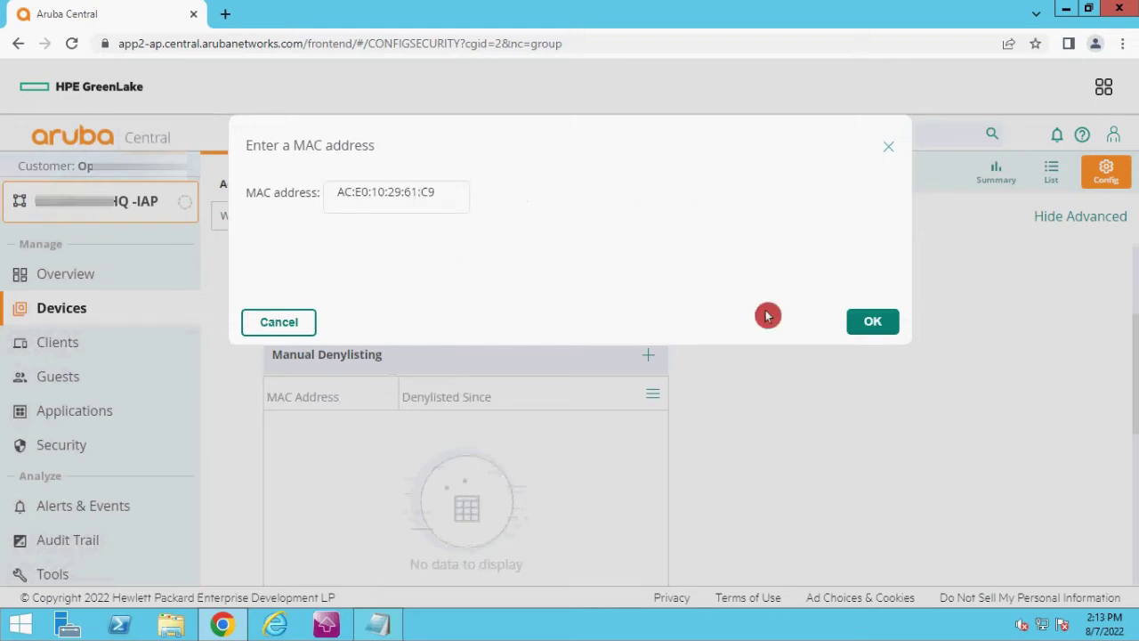
click(873, 326)
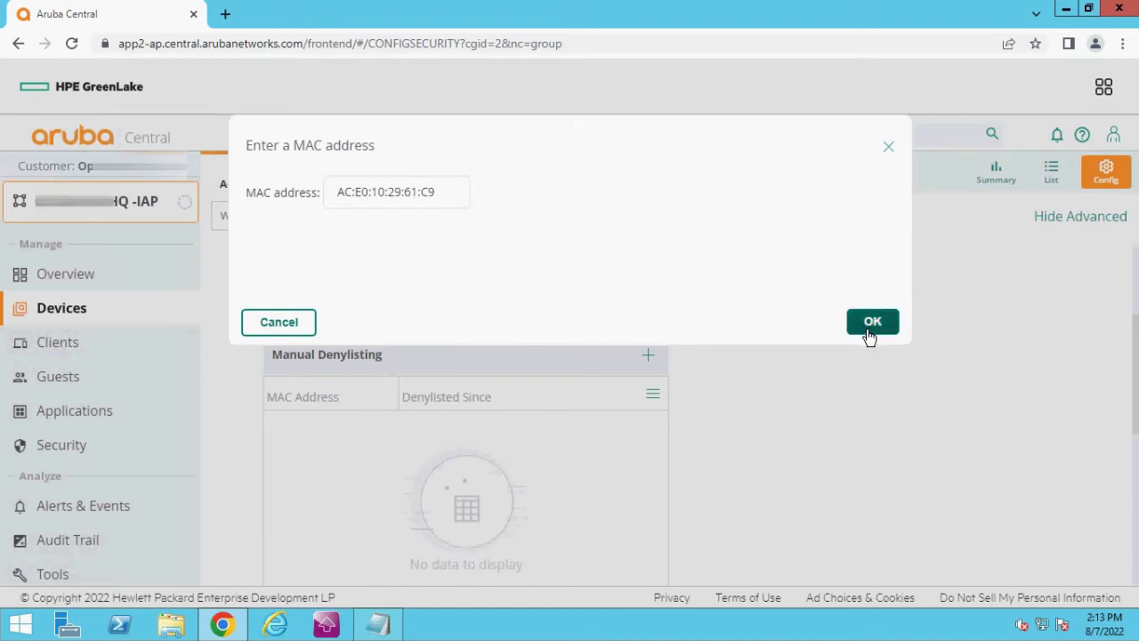
click(869, 335)
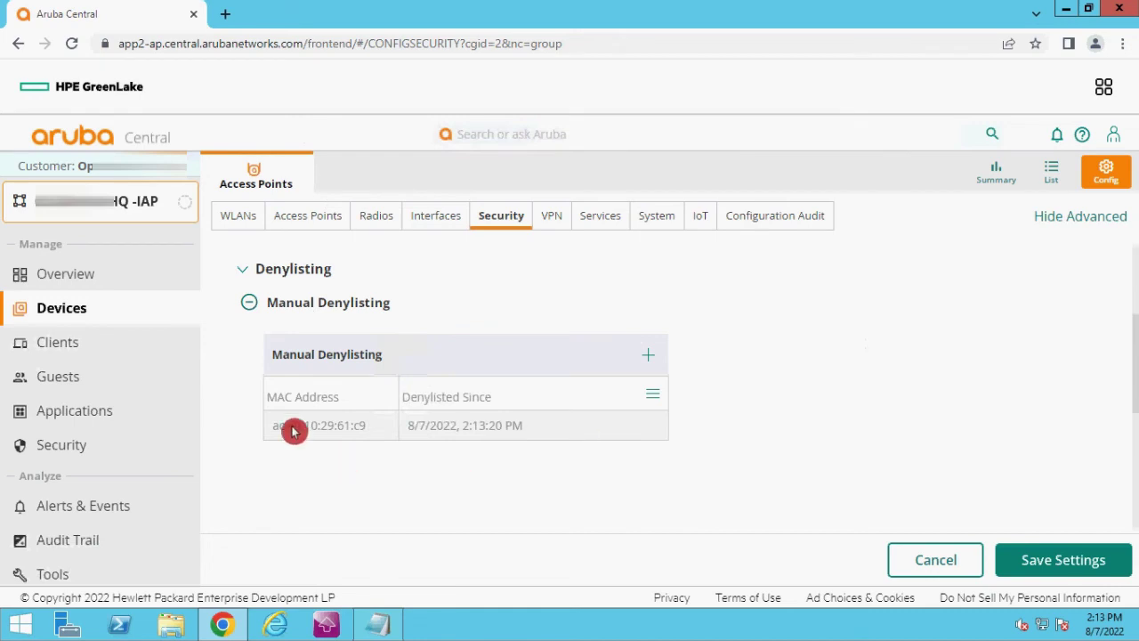
- Check the new entry in the manual denylist and save the access point group's security settings
click(521, 432)
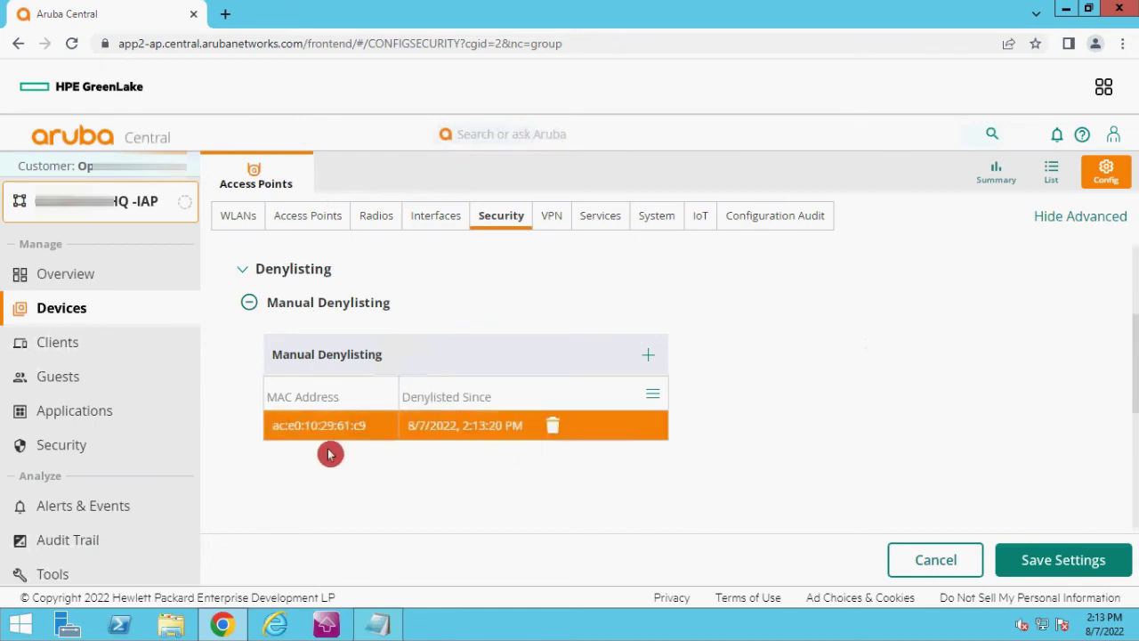
click(368, 437)
click(377, 436)
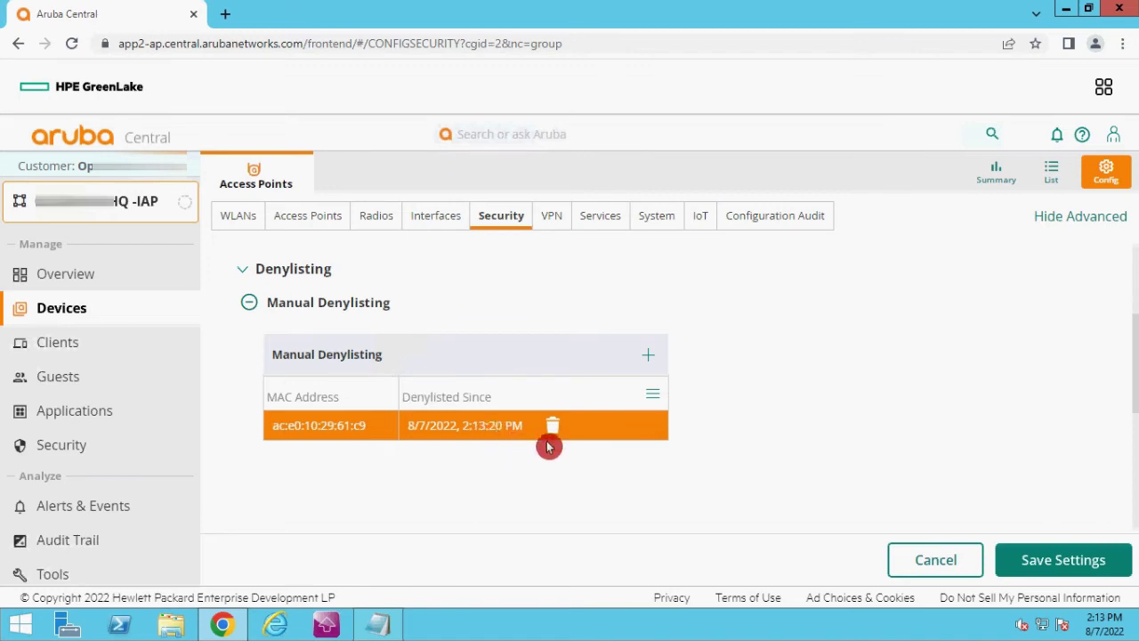
click(1073, 560)
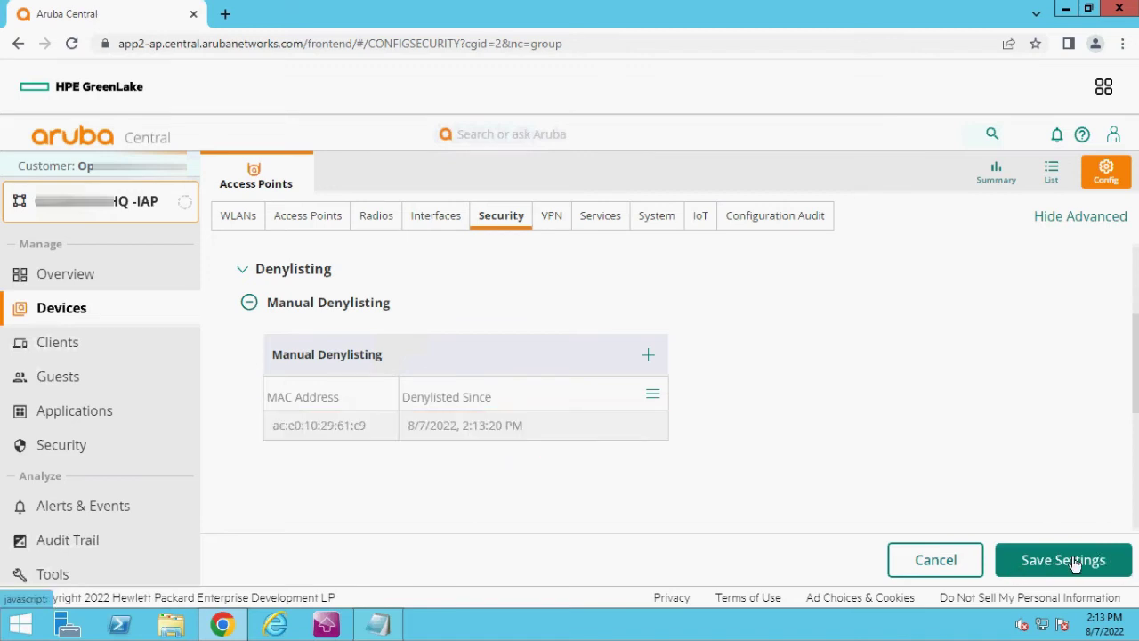
click(1074, 560)
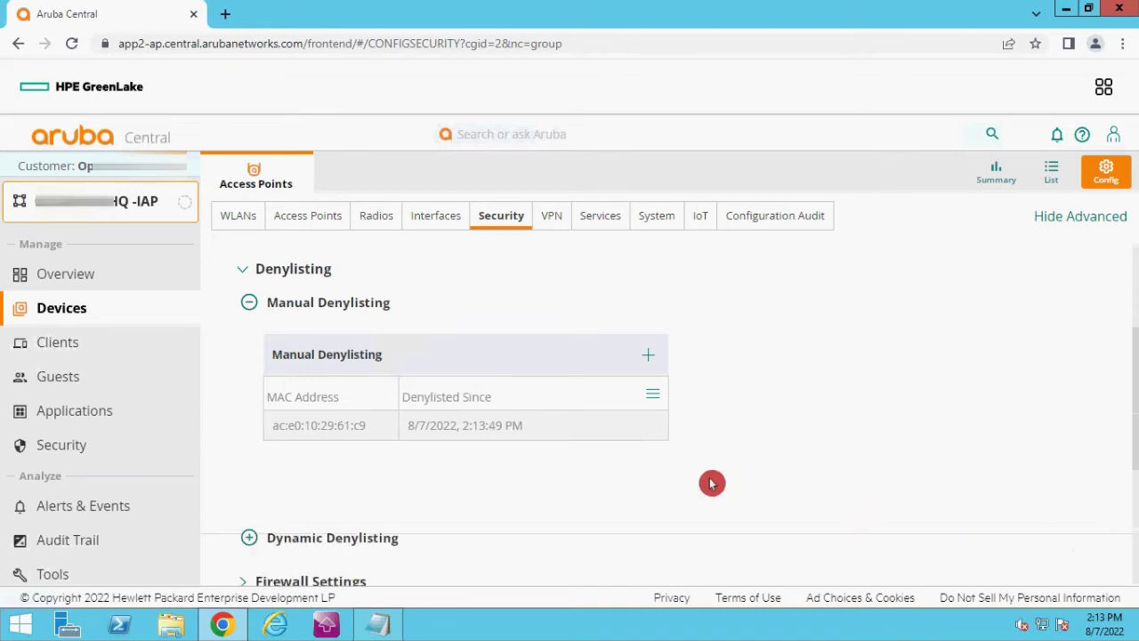
scroll(712, 483, down, 1)
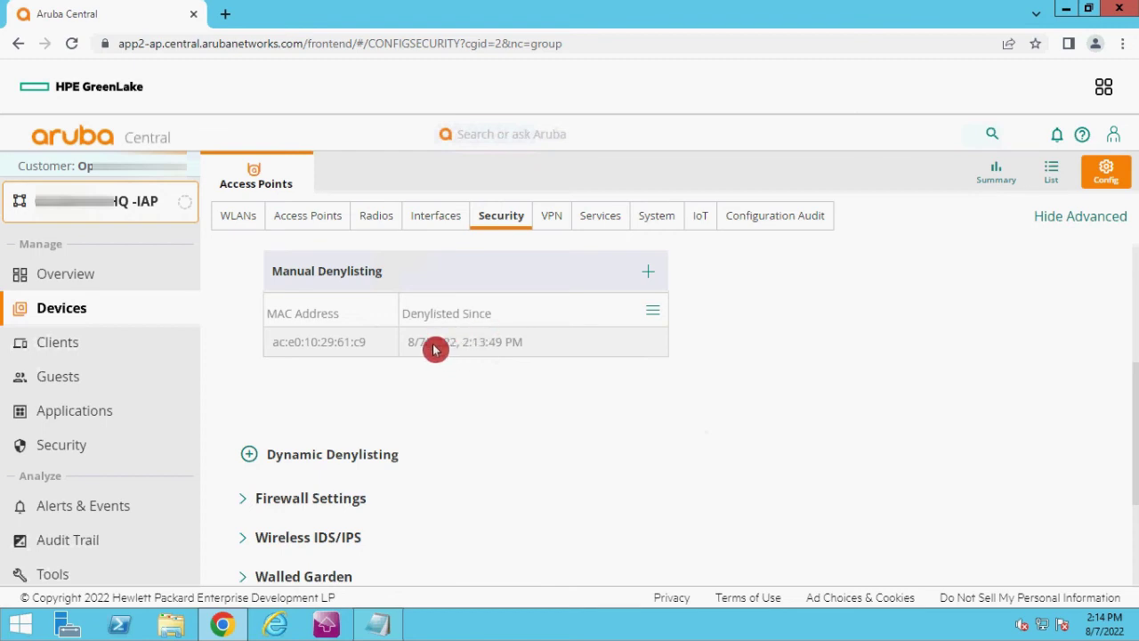
click(467, 349)
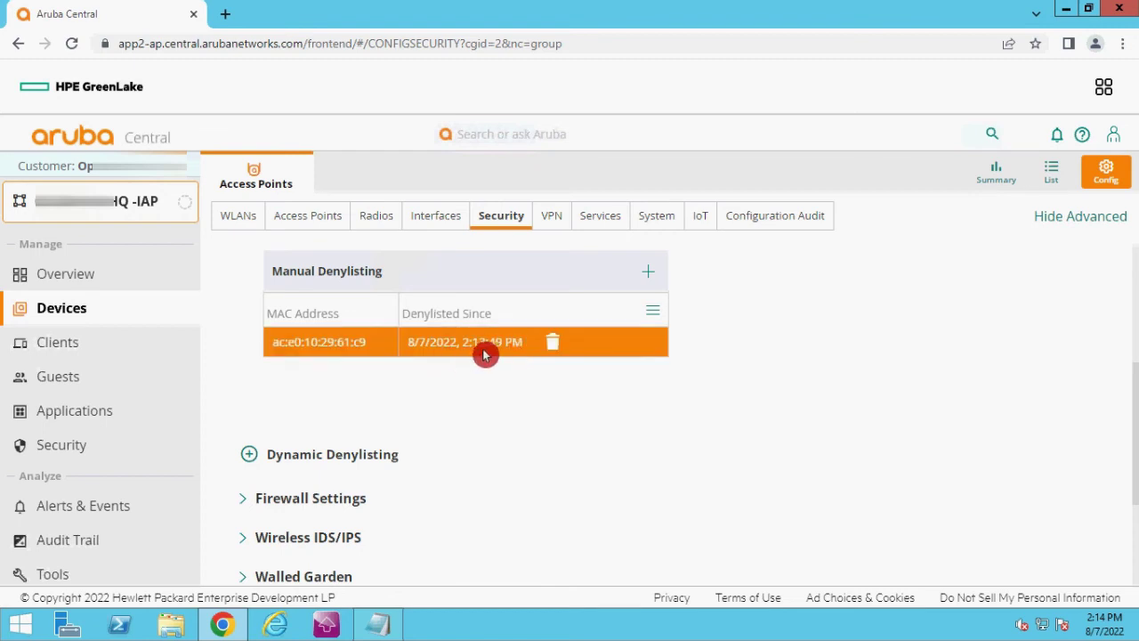
click(494, 409)
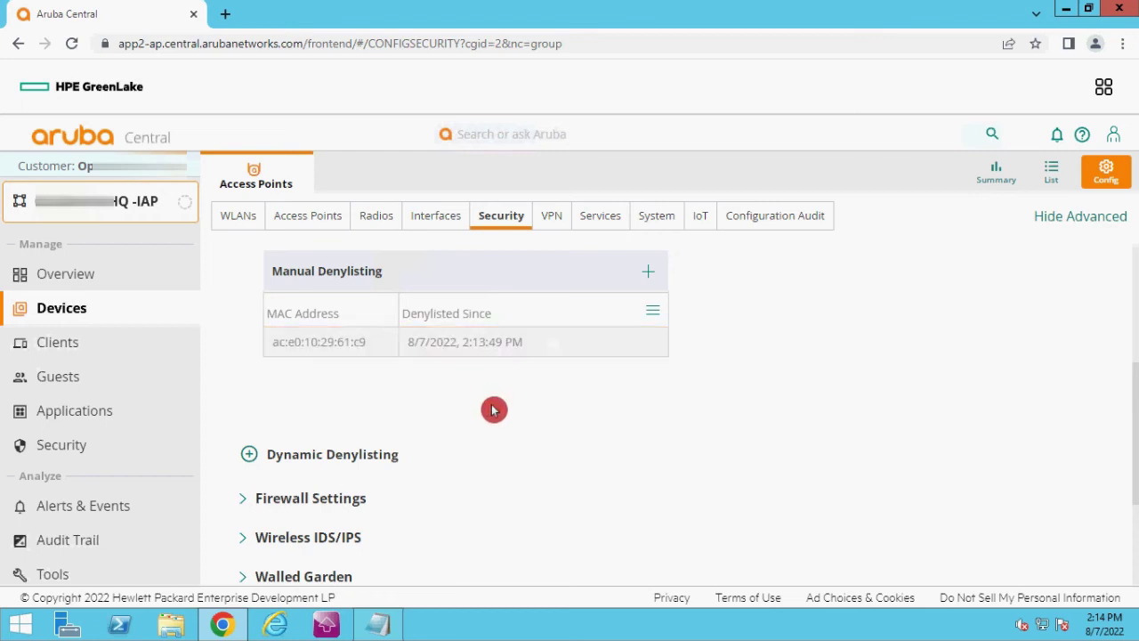